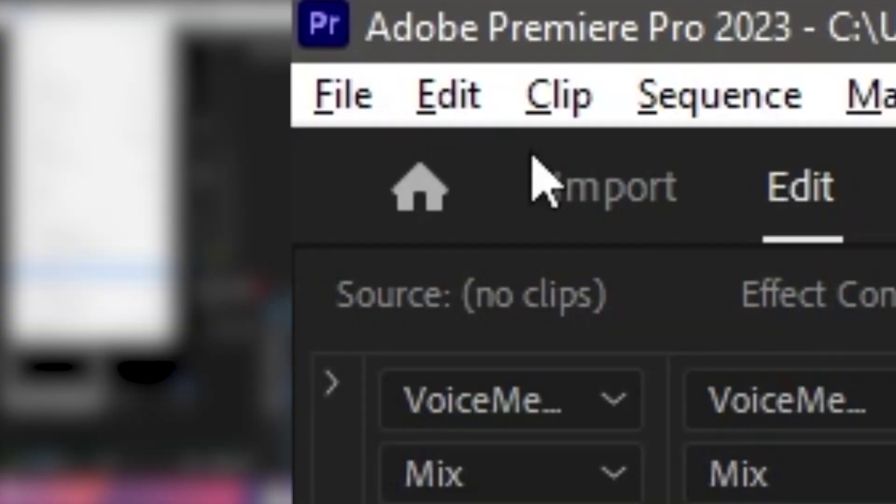
- Remove the C shortcut from the Razor Tool and filter the shortcut list for 'add'
{"action": "left_click", "coordinate": [449, 96]}
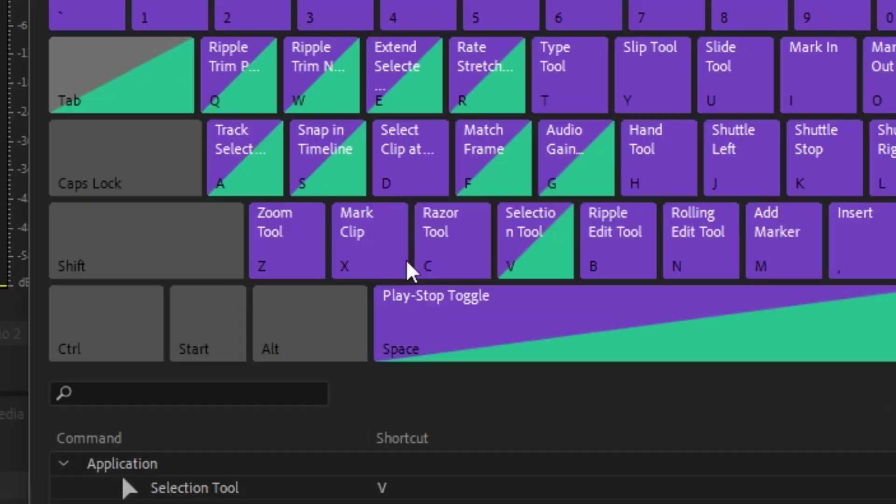
{"action": "left_click", "coordinate": [431, 246]}
{"action": "left_click", "coordinate": [546, 256]}
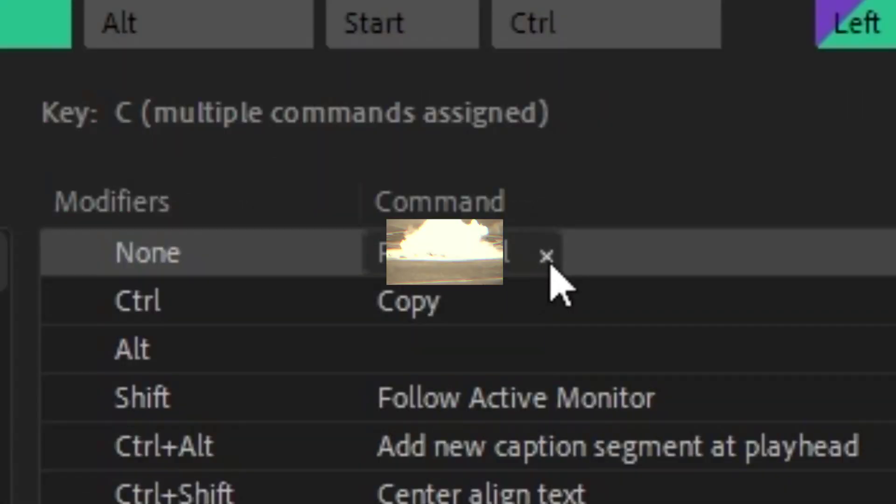
{"action": "left_click", "coordinate": [547, 247]}
{"action": "type", "text": "add"}
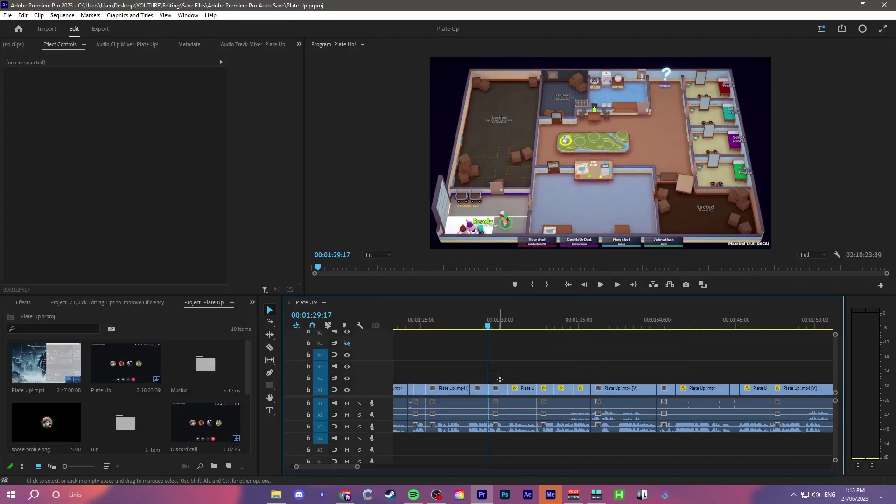
- Delete several clips, move the three effect clips into the gap, and ripple delete the next clip
{"action": "left_click_drag", "start_coordinate": [390, 168], "coordinate": [496, 409]}
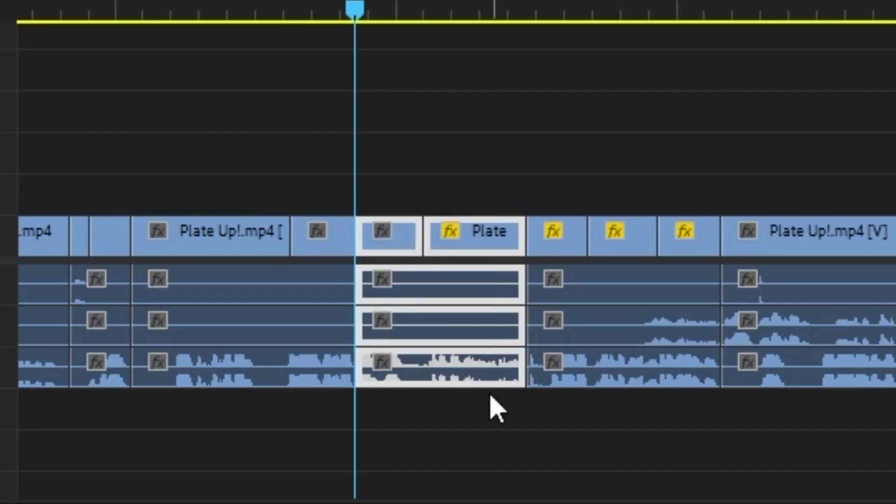
{"action": "key", "text": "Delete"}
{"action": "left_click_drag", "start_coordinate": [713, 373], "coordinate": [542, 373]}
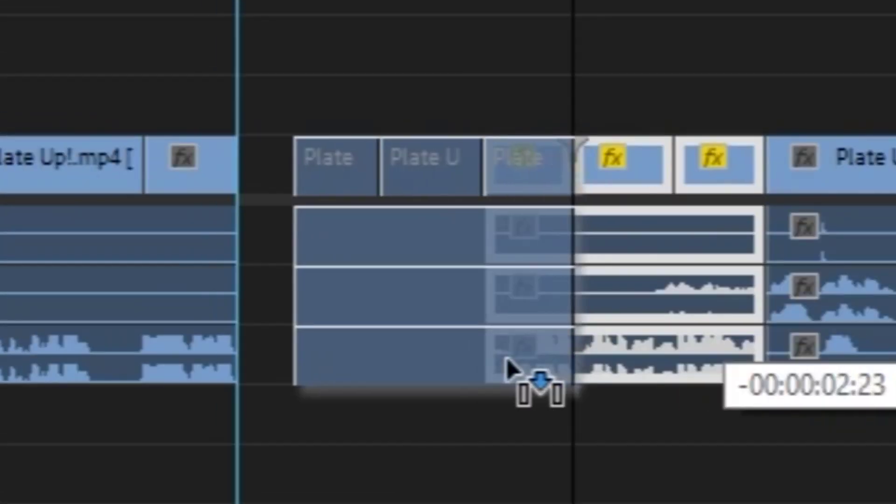
{"action": "mouse_move", "coordinate": [723, 103]}
{"action": "left_mouse_down"}
{"action": "mouse_move", "coordinate": [856, 368]}
{"action": "mouse_move", "coordinate": [738, 369]}
{"action": "left_mouse_up"}
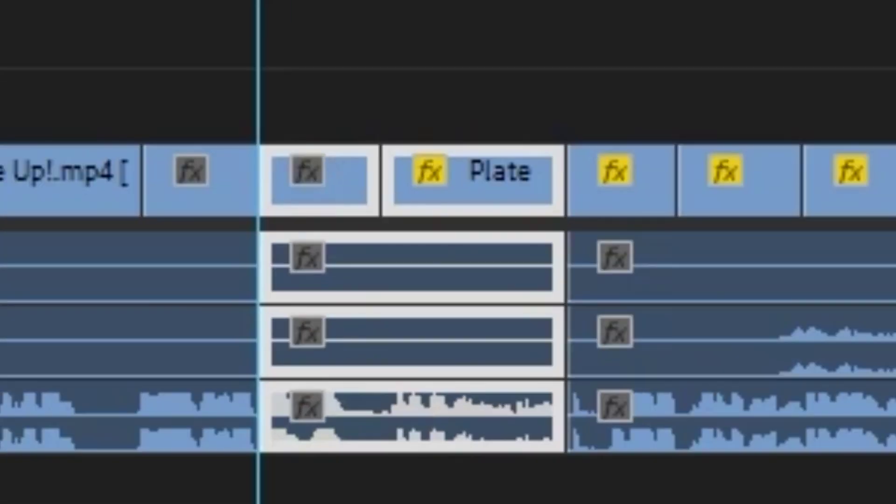
{"action": "key", "text": "shift+Delete"}
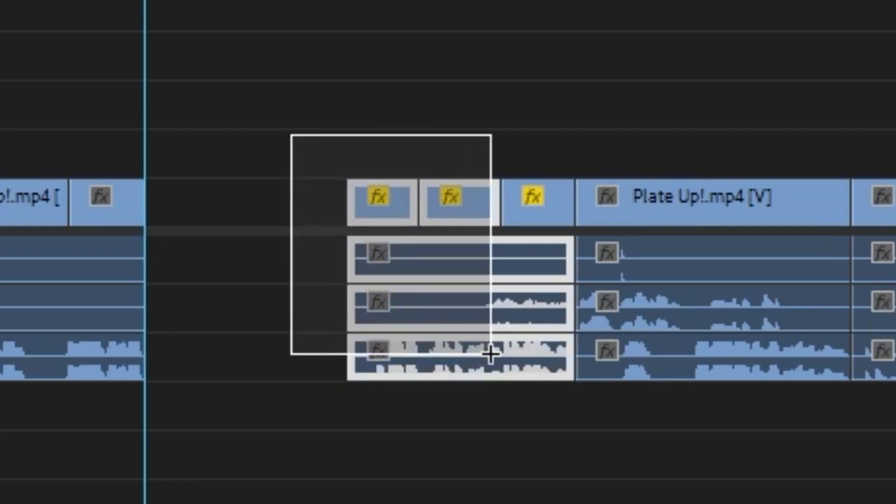
- Select and delete the audio clips at the playhead
{"action": "left_click_drag", "start_coordinate": [470, 364], "coordinate": [472, 365]}
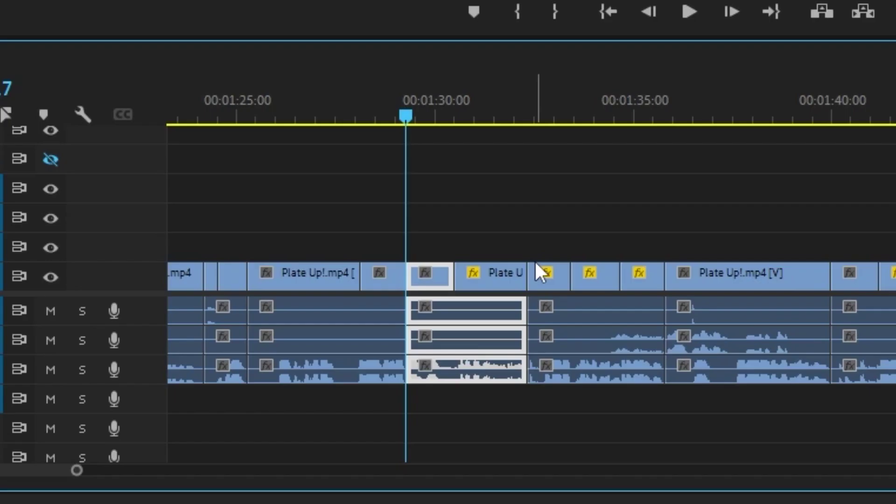
{"action": "key", "text": "Delete"}
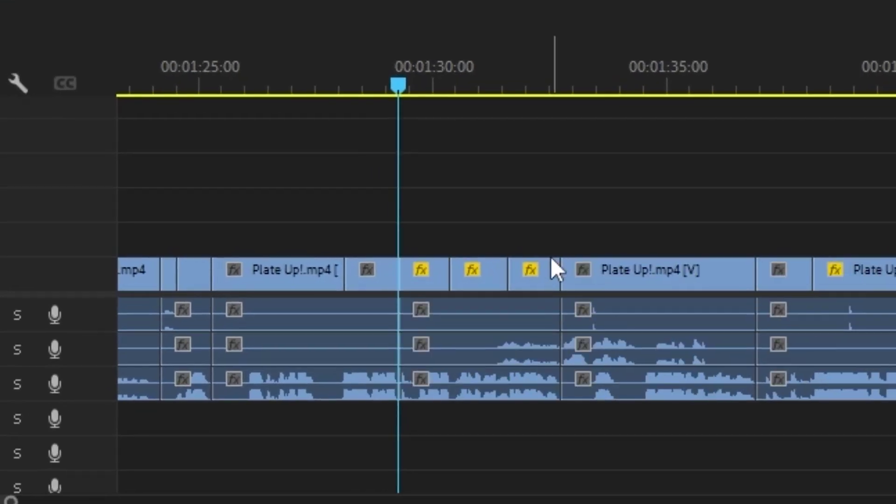
{"action": "key", "text": "d"}
{"action": "key", "text": "Delete"}
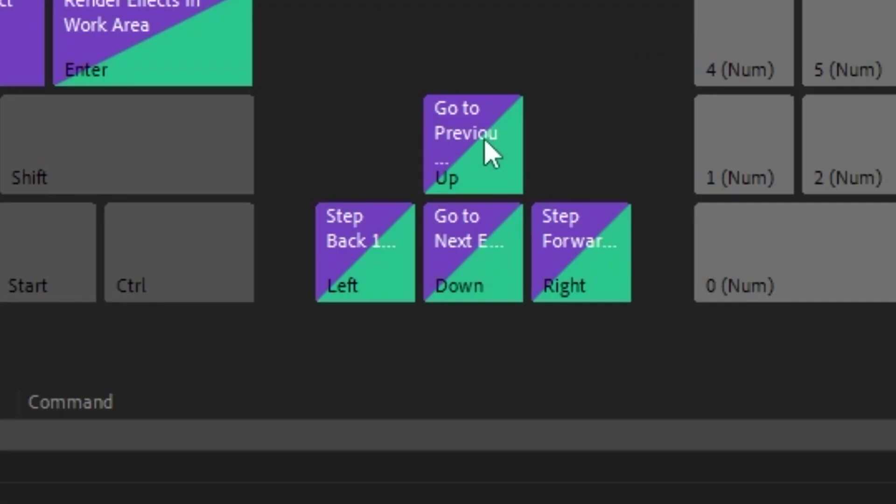
- Jump between edit points with Up/Down, then clear the Go to Next Edit Point on Any Track shortcut
{"action": "left_click", "coordinate": [485, 145]}
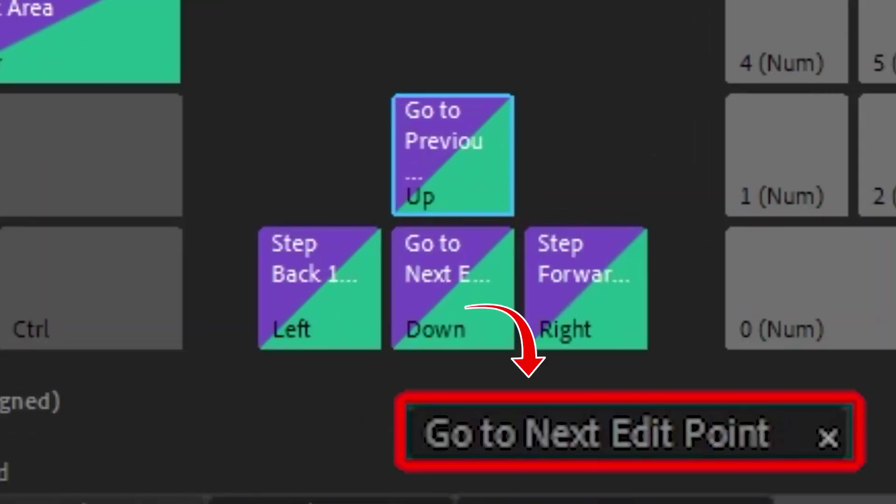
{"action": "left_click", "coordinate": [452, 339]}
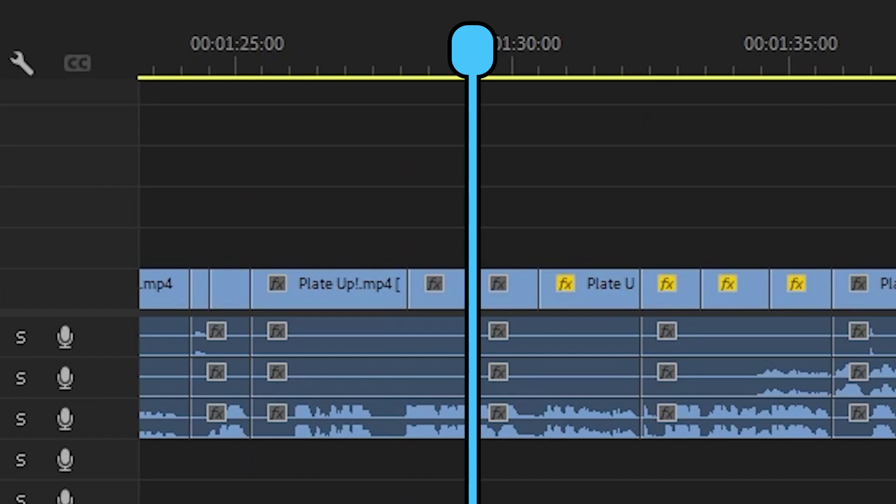
{"action": "key", "text": "Up"}
{"action": "key", "text": "Down"}
{"action": "key", "text": "Down"}
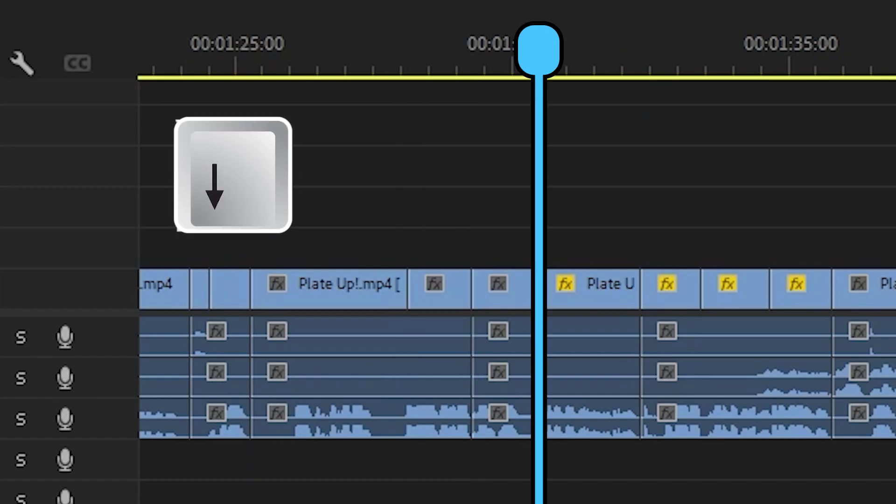
{"action": "key", "text": "Down"}
{"action": "key", "text": "Up"}
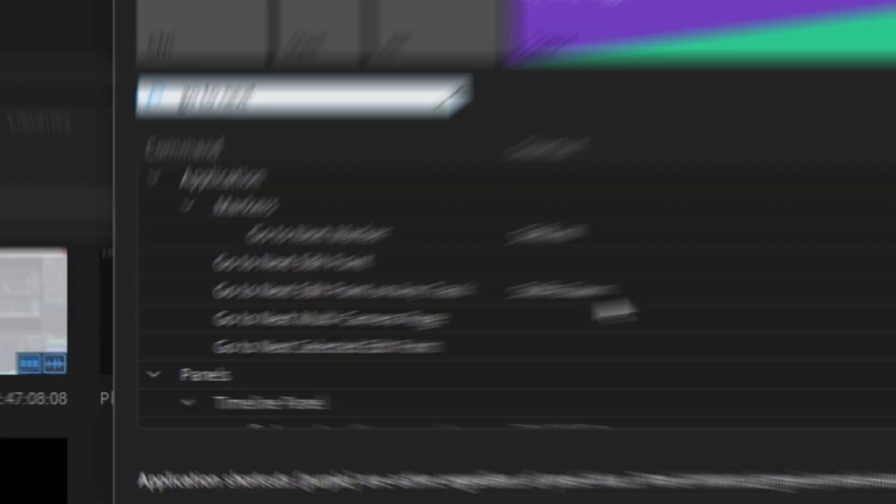
{"action": "left_click", "coordinate": [250, 357]}
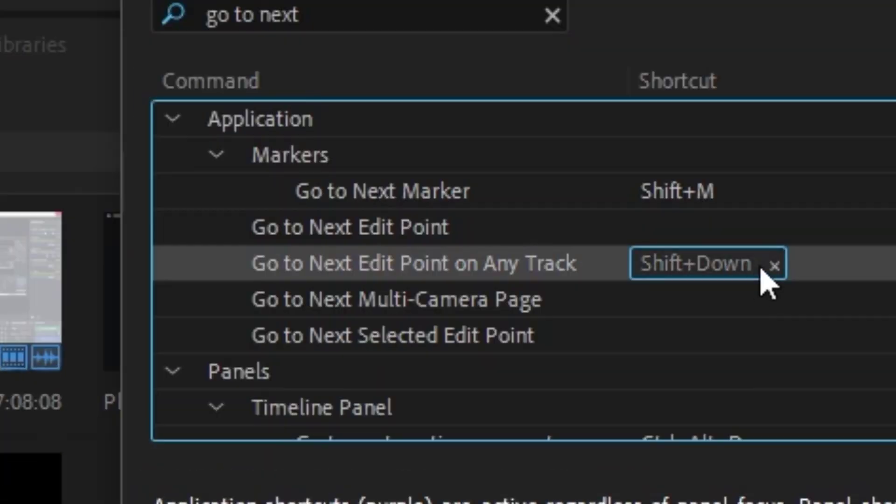
{"action": "left_click", "coordinate": [775, 266]}
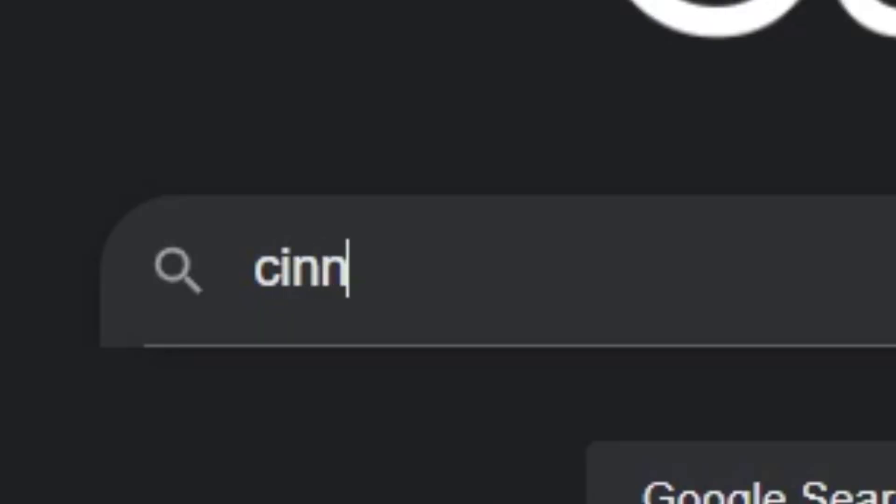
- Search synonyms for boring, then open the thesaurus page for moth-eaten
{"action": "type", "text": "innamons for boring"}
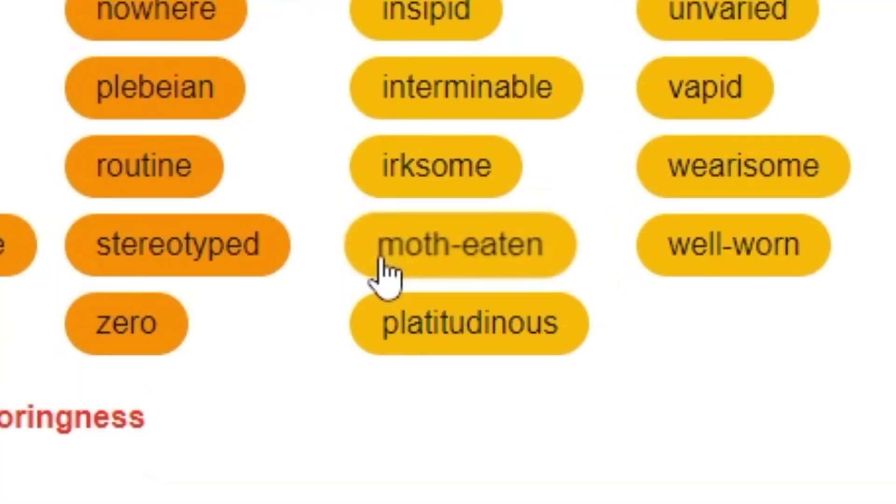
{"action": "left_click", "coordinate": [573, 380]}
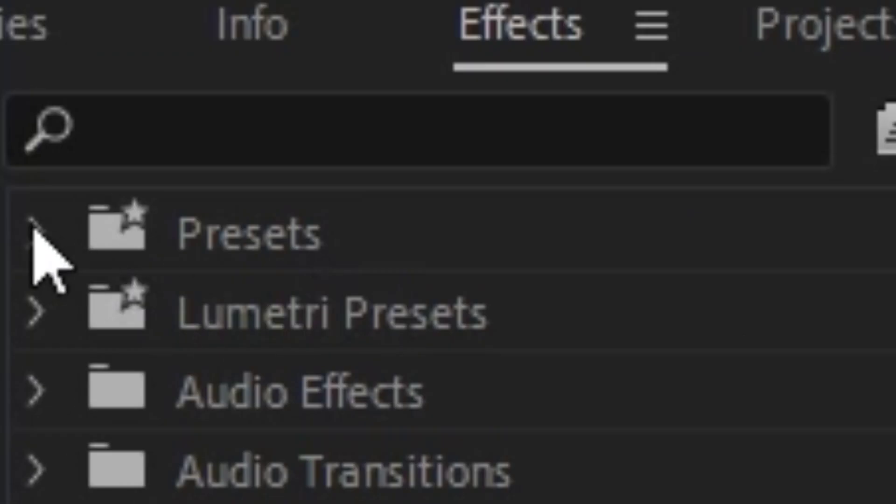
- Expand the Presets folder in the Effects panel to reveal the saved presets
{"action": "left_click", "coordinate": [20, 372]}
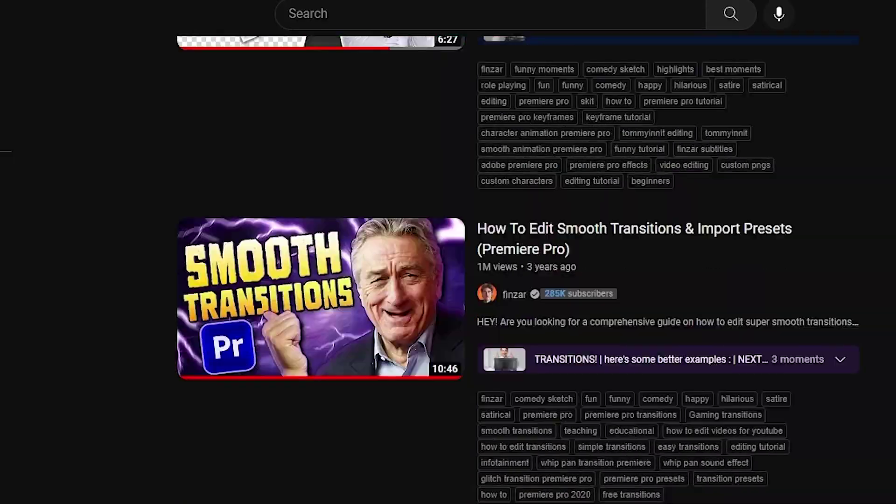
- Scroll the Motion Array free presets page past Free Luts, Glitch Presets and Swish Transitions
{"action": "scroll", "coordinate": [523, 271], "scroll_direction": "down", "scroll_amount": 20}
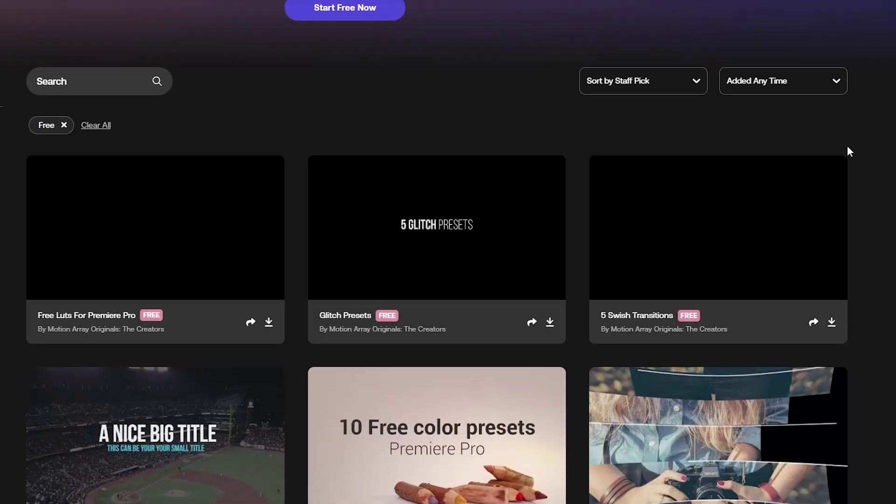
{"action": "scroll", "coordinate": [847, 150], "scroll_direction": "down", "scroll_amount": 1}
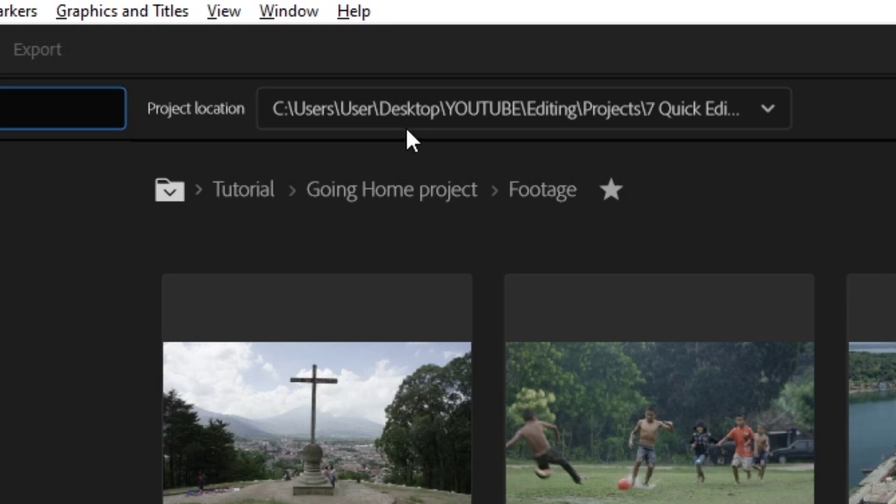
- Check the project location options and open Project Settings at the Scratch Disks page
{"action": "left_click", "coordinate": [513, 122]}
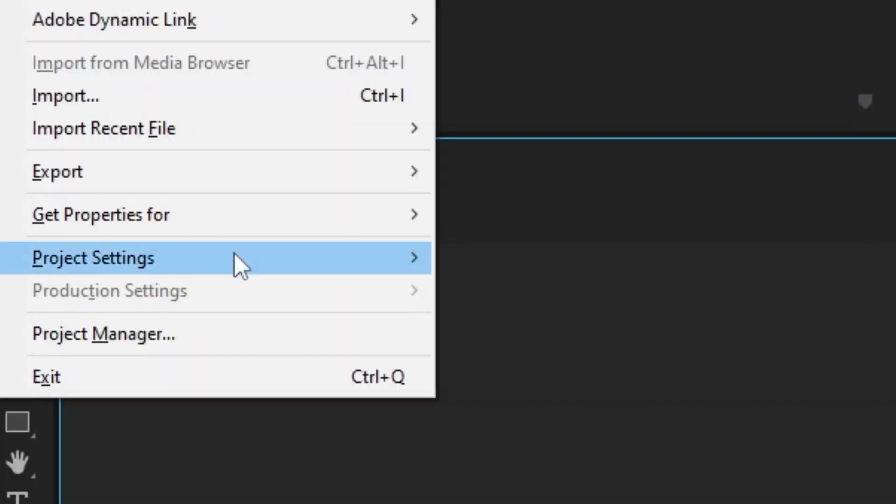
{"action": "mouse_move", "coordinate": [233, 266]}
{"action": "left_click", "coordinate": [636, 302]}
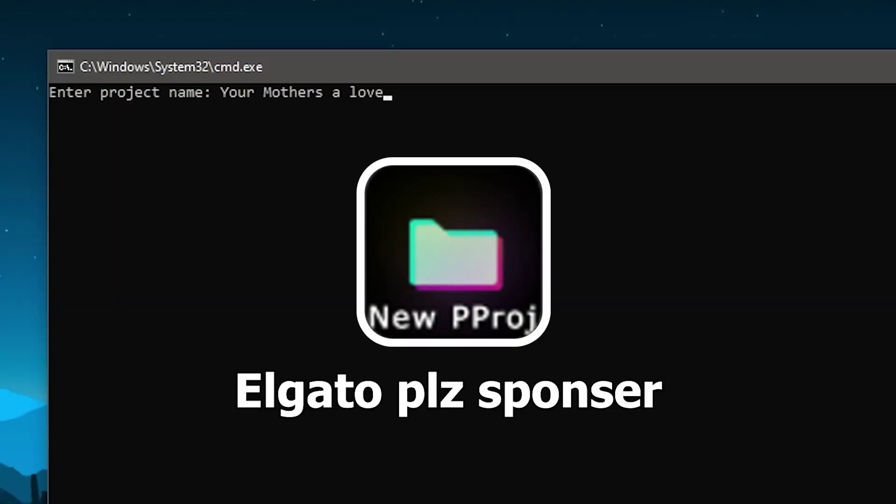
- Enter 'Your Mothers a lovely lady' as the new project name at the script prompt
{"action": "type", "text": "ly la"}
{"action": "type", "text": "d"}
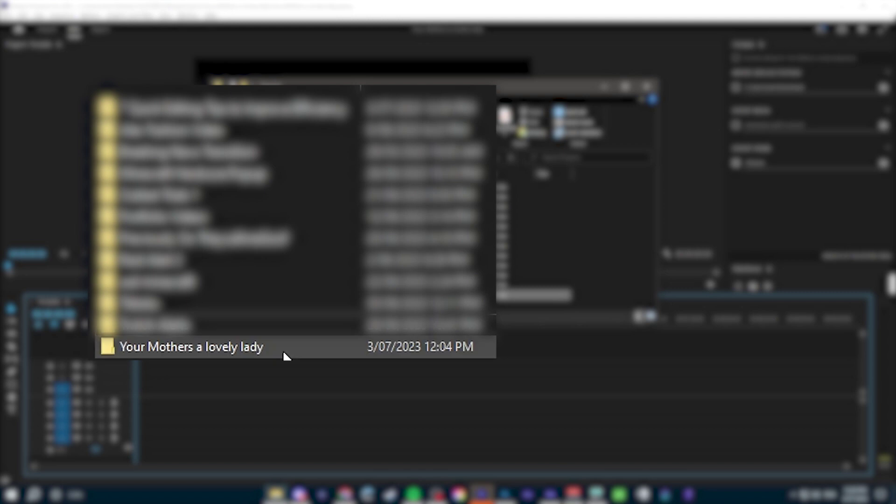